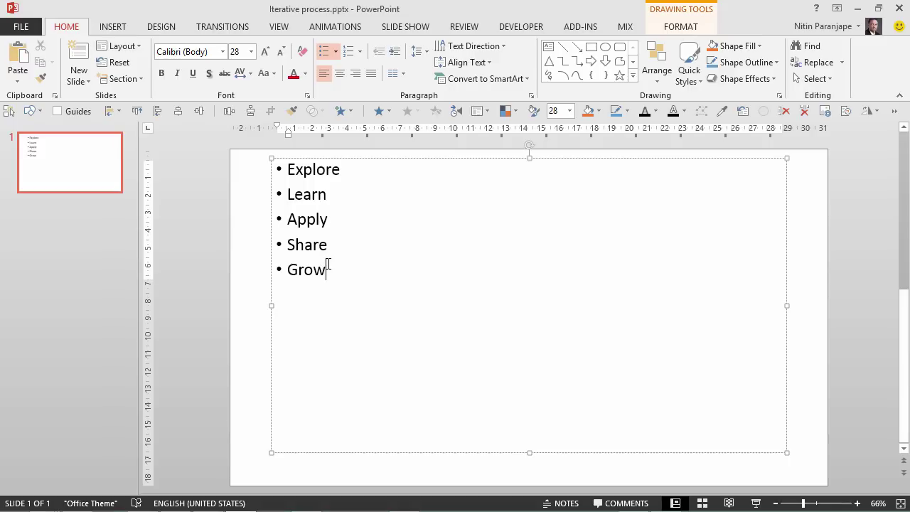
- Convert the bulleted list into a Basic Cycle SmartArt diagram and enlarge it
right_click(328, 264)
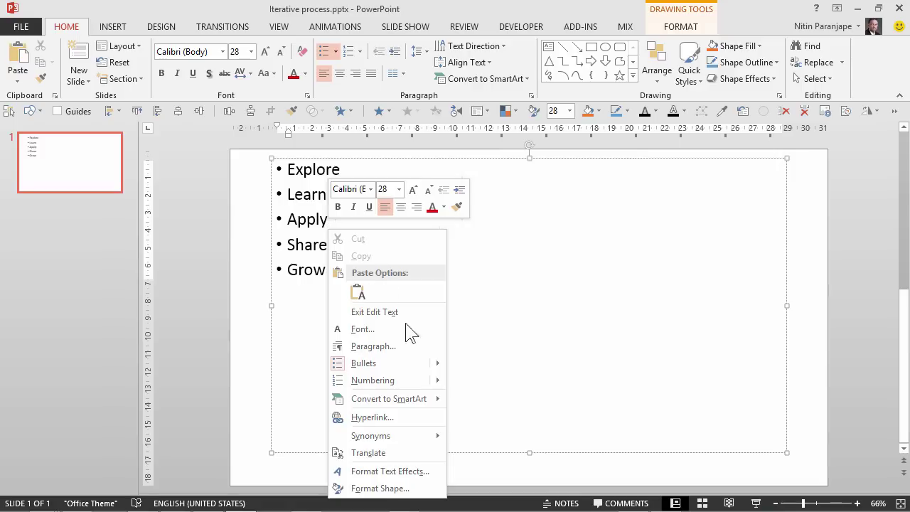
mouse_move(434, 403)
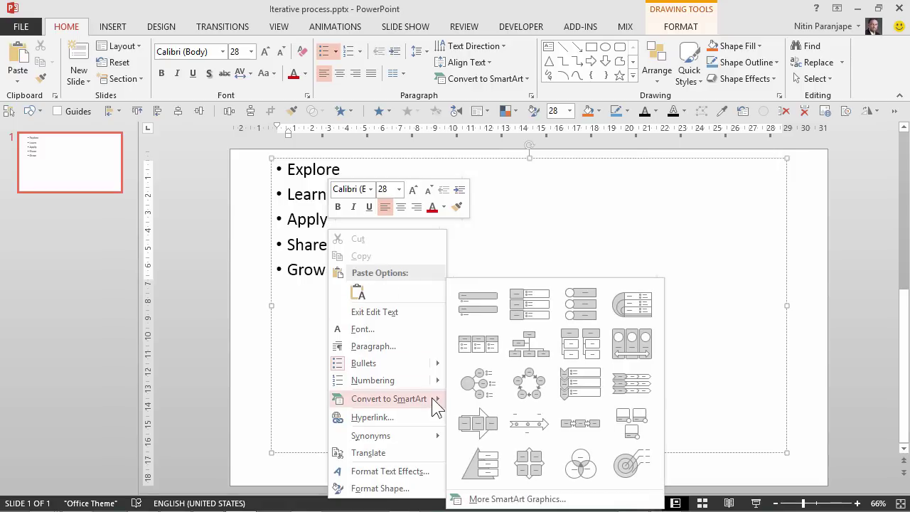
click(526, 387)
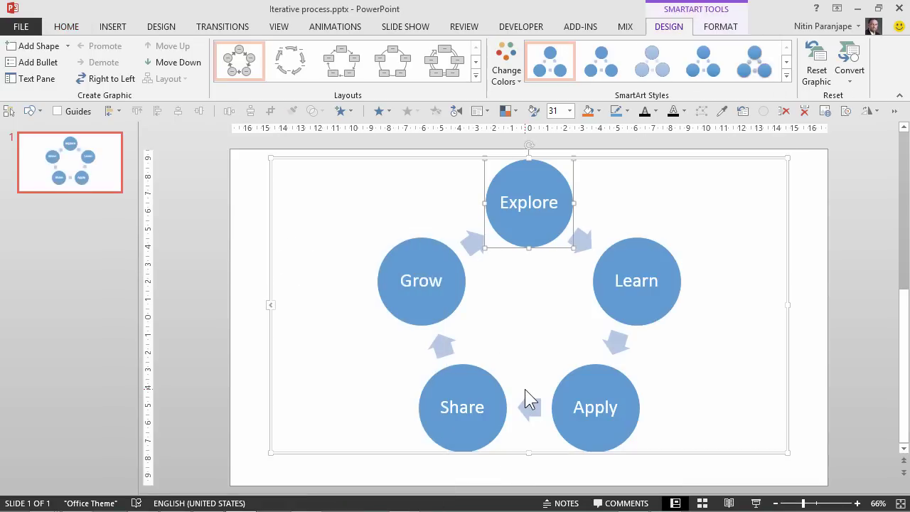
drag(529, 452, 531, 473)
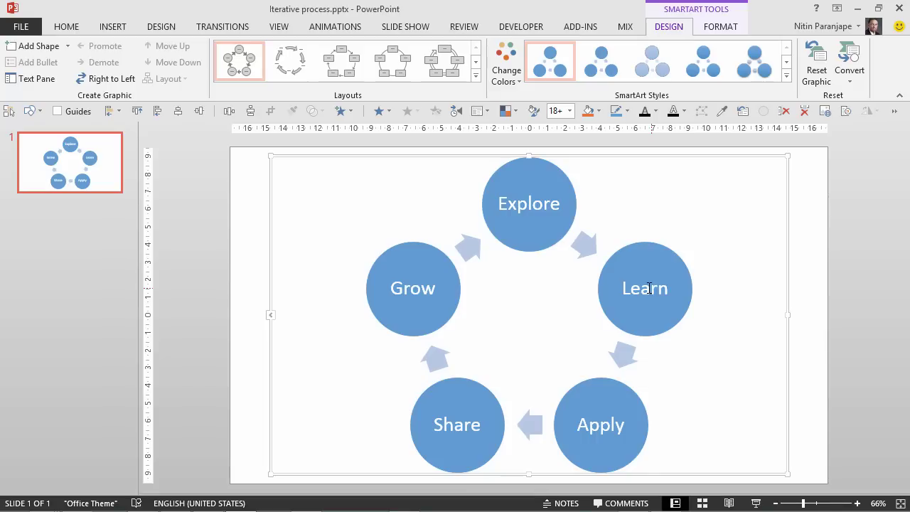
- Apply Colorful colours and a 3-D SmartArt style to the cycle diagram
click(497, 74)
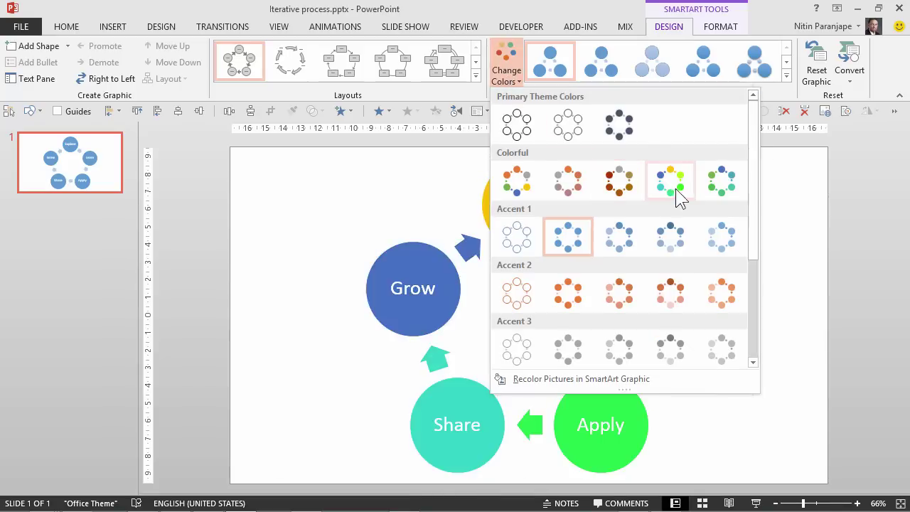
click(674, 186)
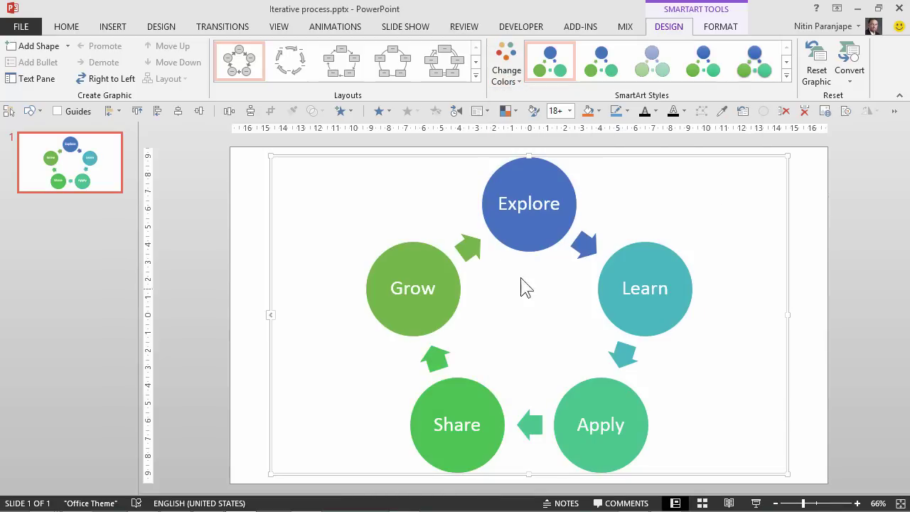
click(787, 76)
click(601, 139)
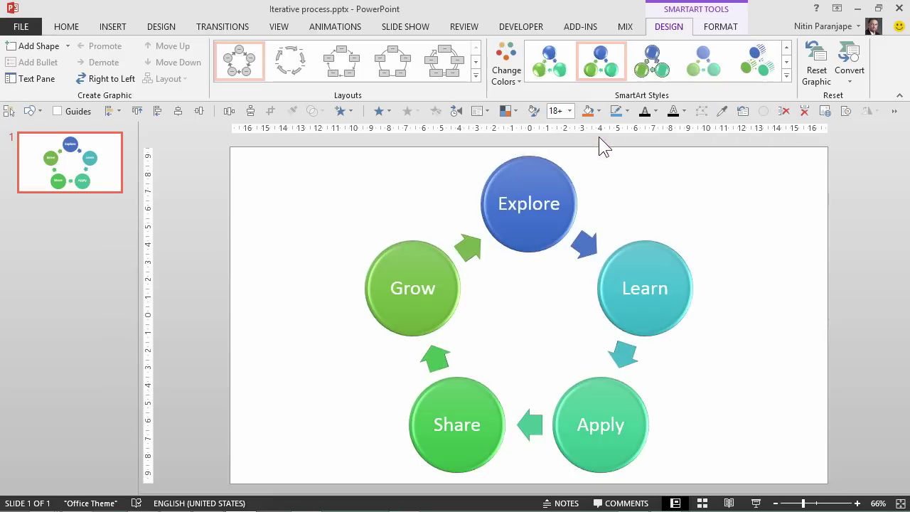
click(819, 299)
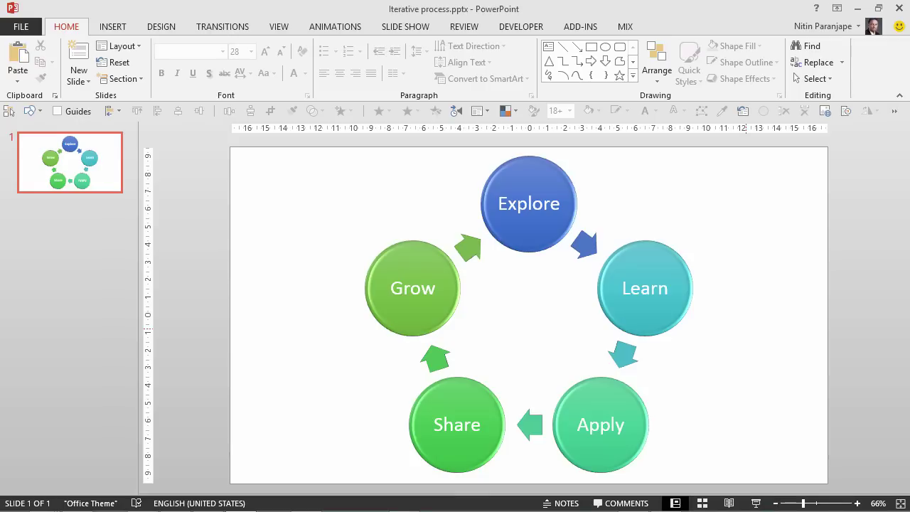
- Add a Spin emphasis animation to the cycle diagram from the Animations tab
click(327, 35)
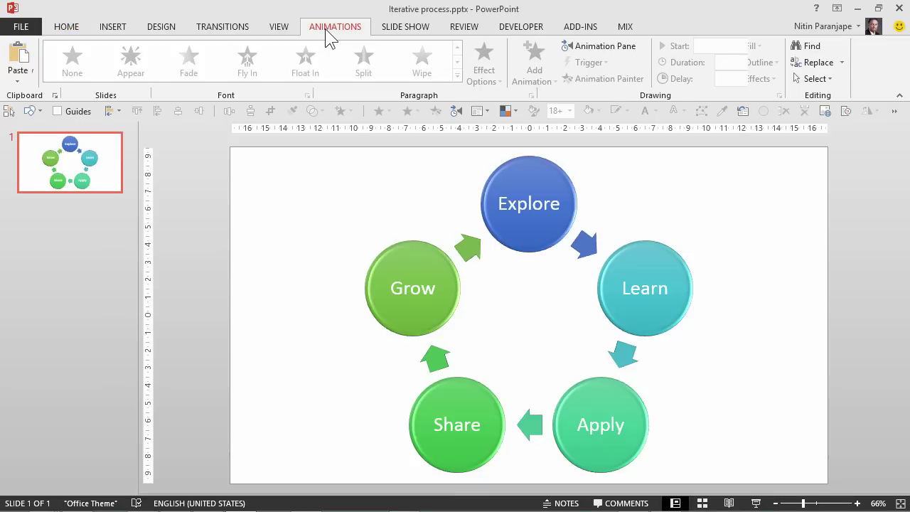
click(504, 204)
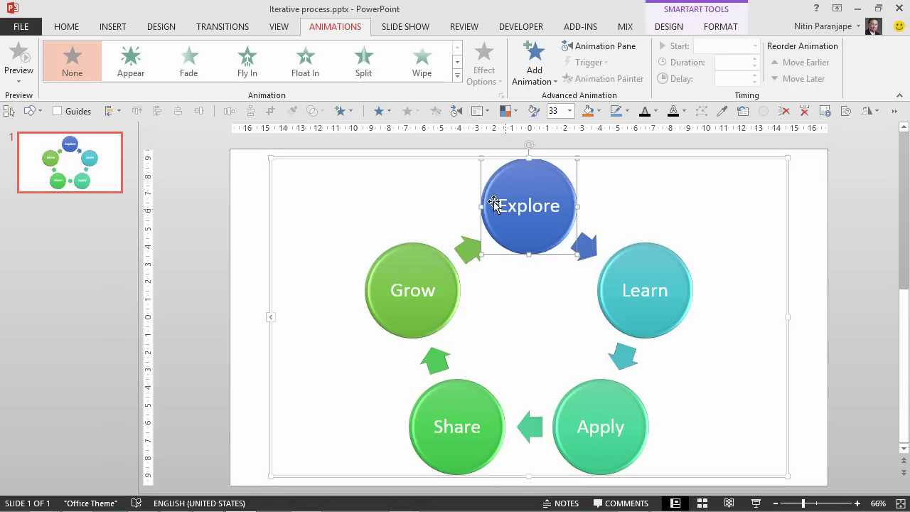
click(535, 78)
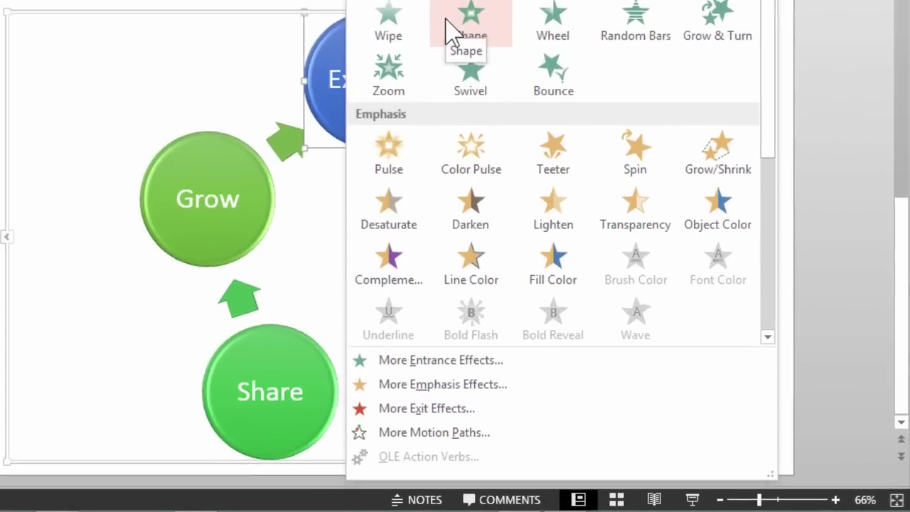
click(638, 158)
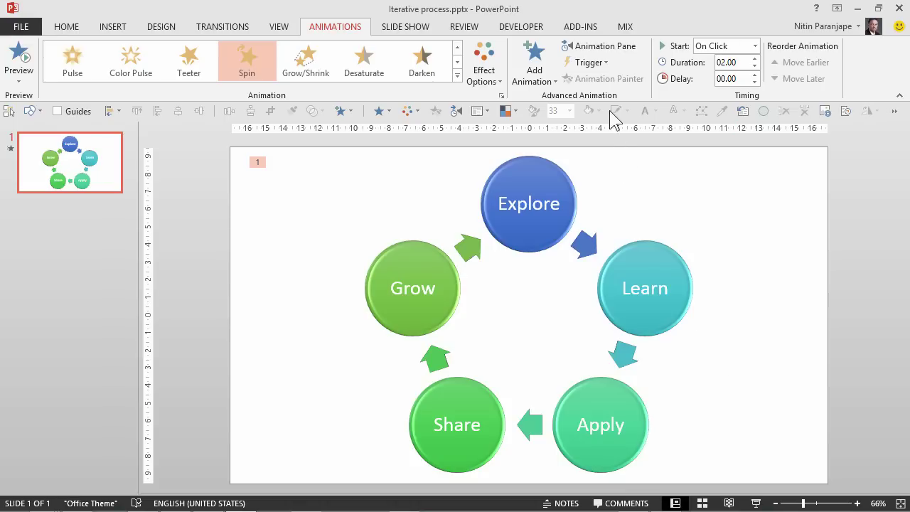
- Change the Sequence option in the diagram's Spin animation Effect Options
click(487, 71)
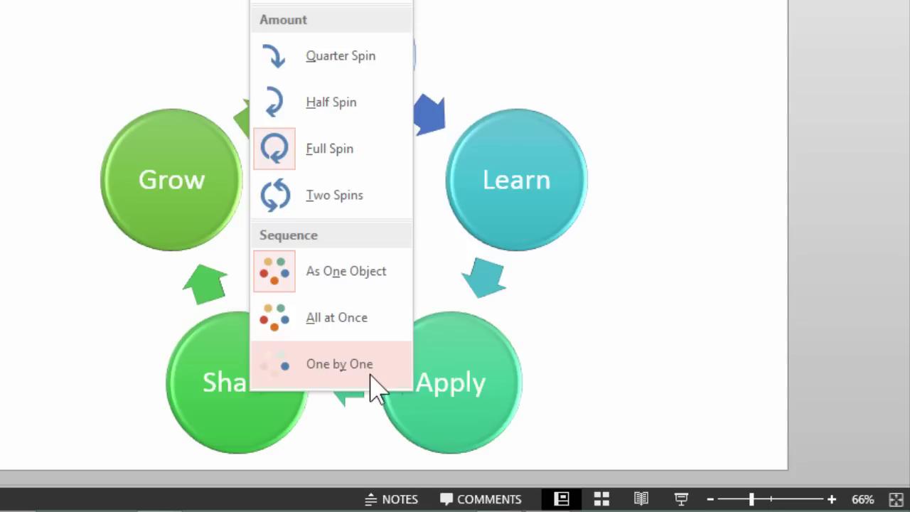
click(372, 332)
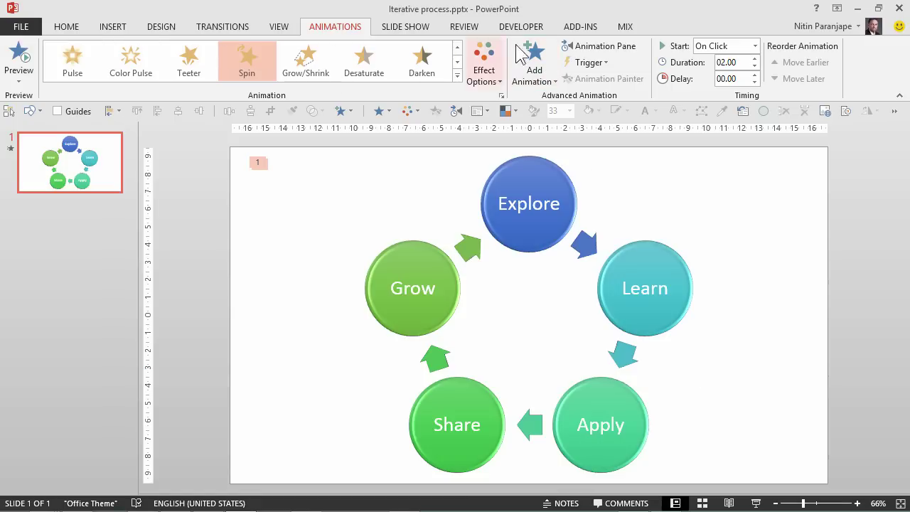
- Delete the diagram's Spin animation in the Animation Pane and select all five connecting arrows
click(602, 46)
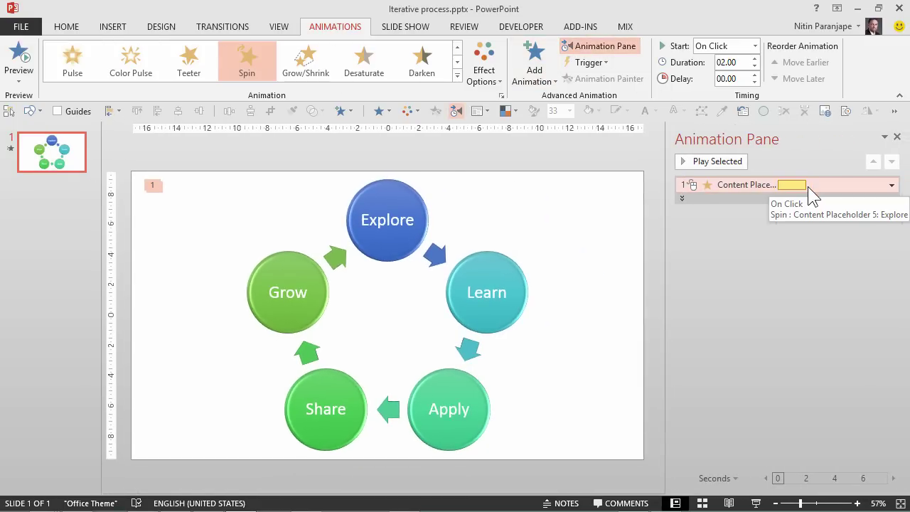
key(Delete)
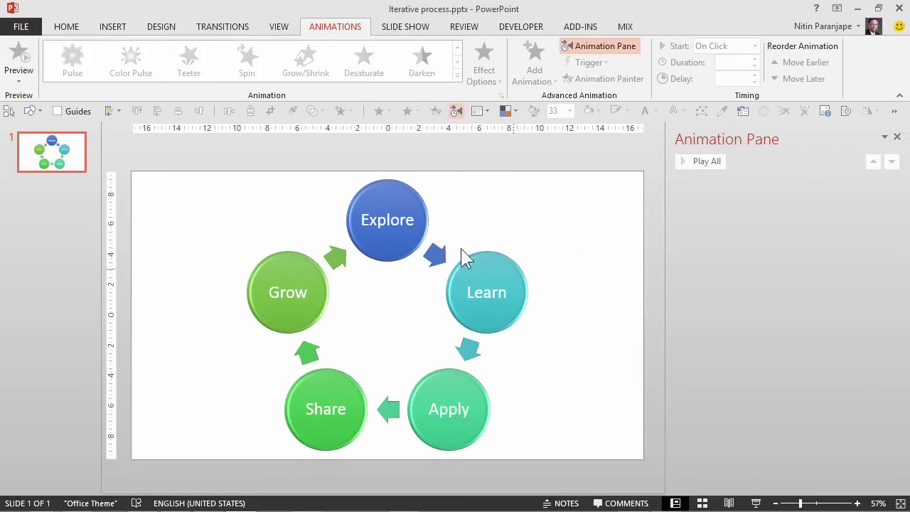
click(434, 253)
ctrl+click(472, 348)
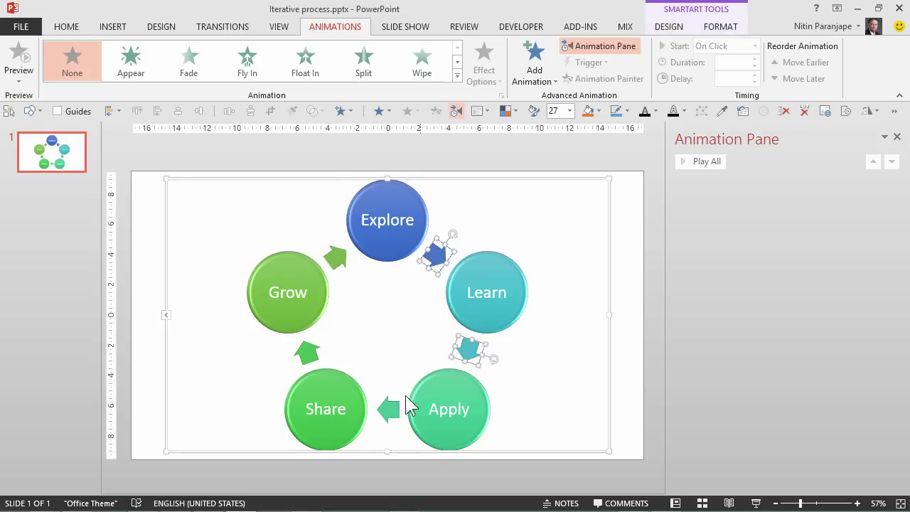
ctrl+click(388, 409)
ctrl+click(307, 354)
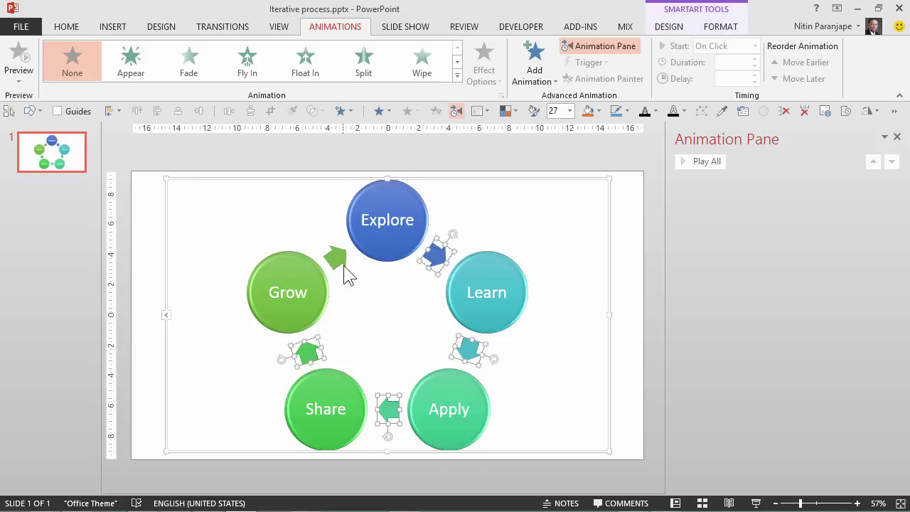
ctrl+click(339, 261)
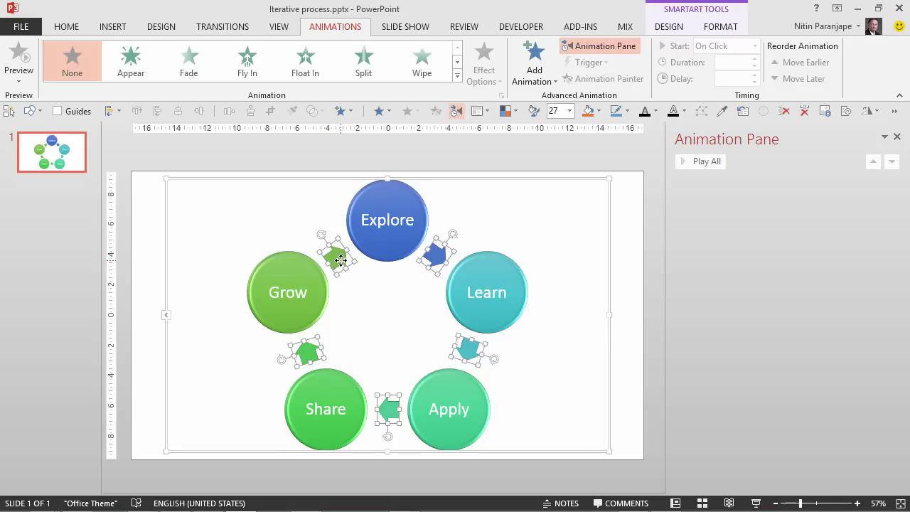
right_click(341, 260)
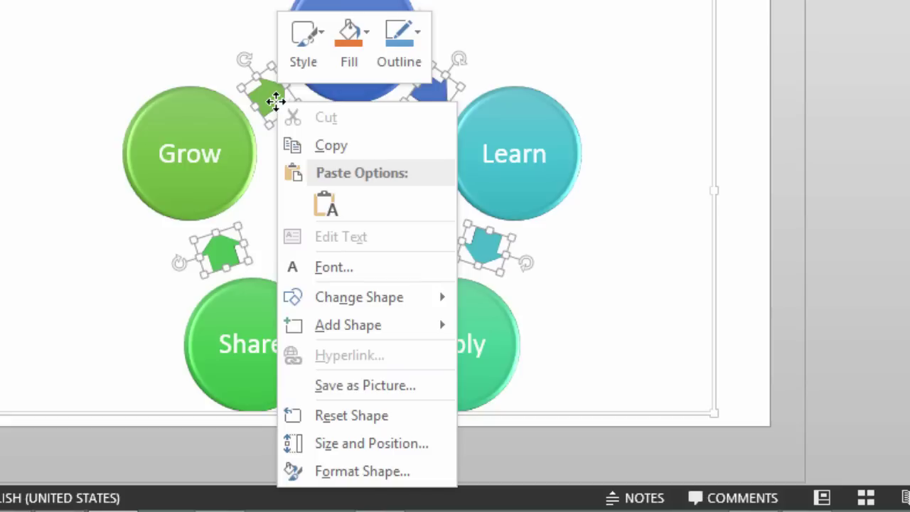
key(Escape)
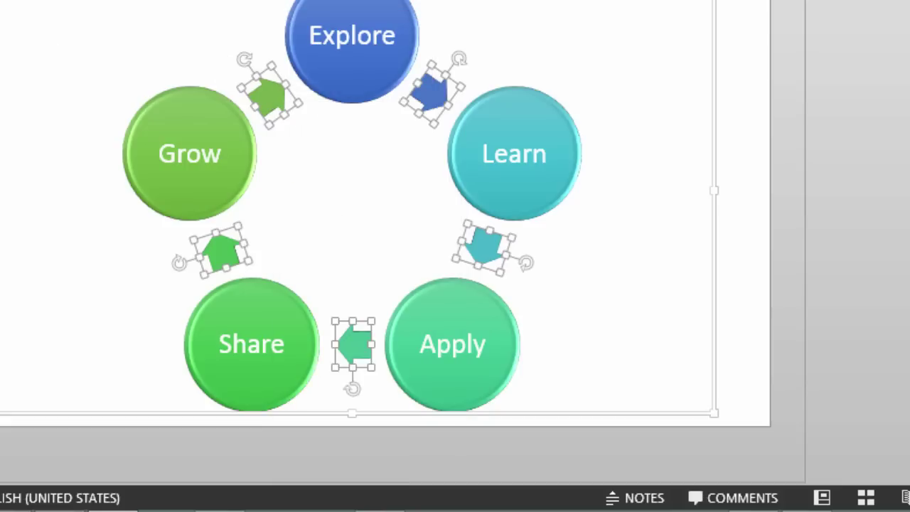
key(Escape)
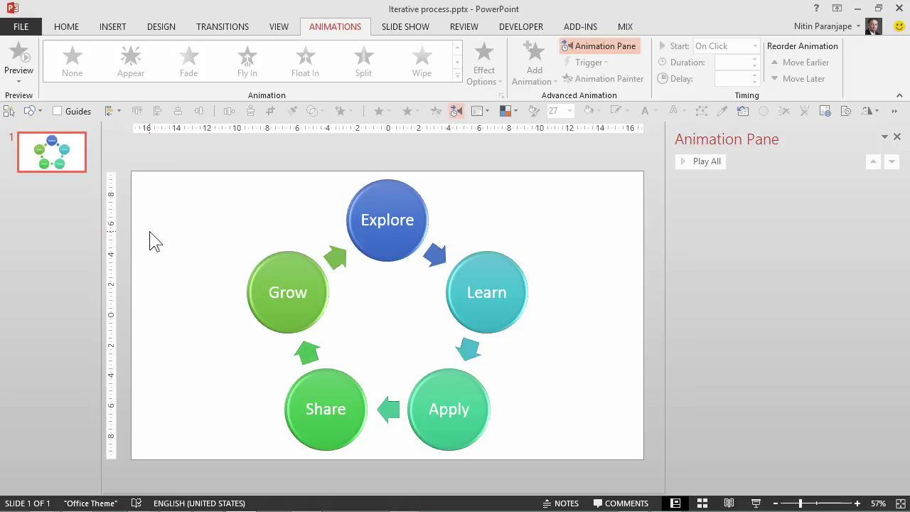
- Convert the whole cycle SmartArt diagram into ordinary shapes
click(380, 185)
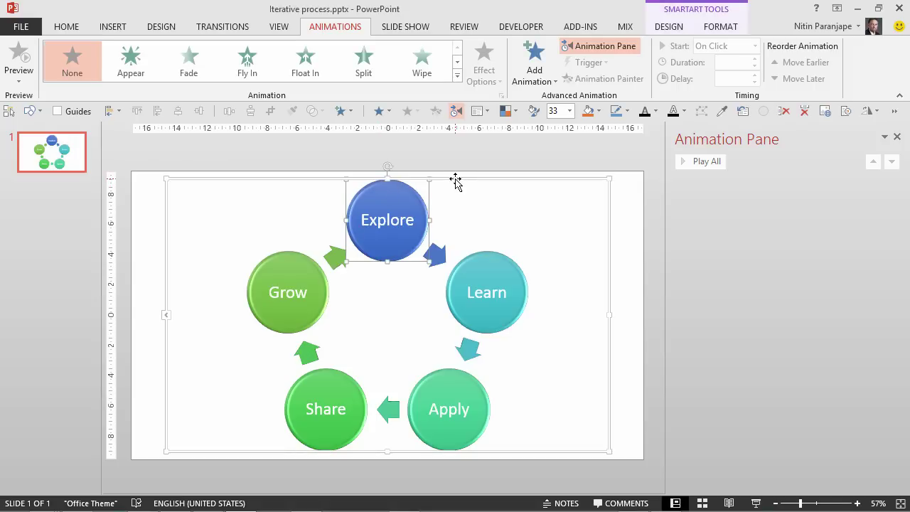
click(455, 178)
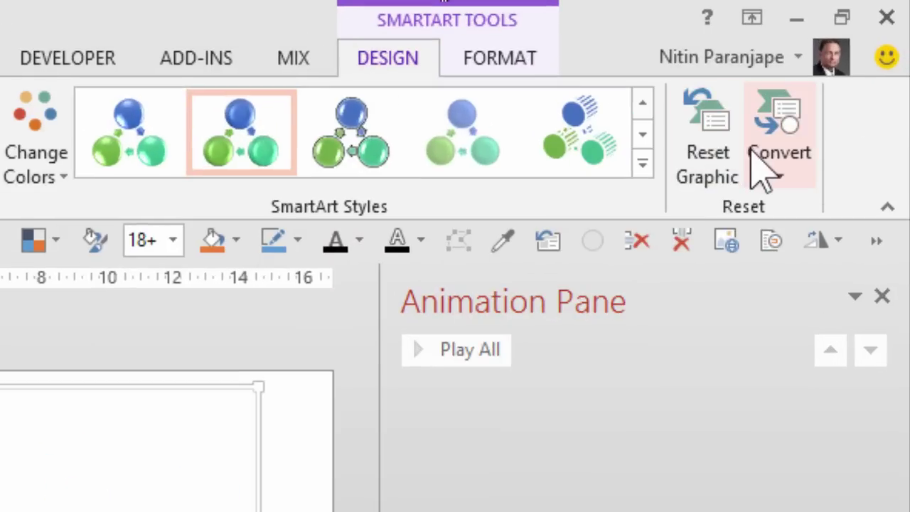
click(839, 73)
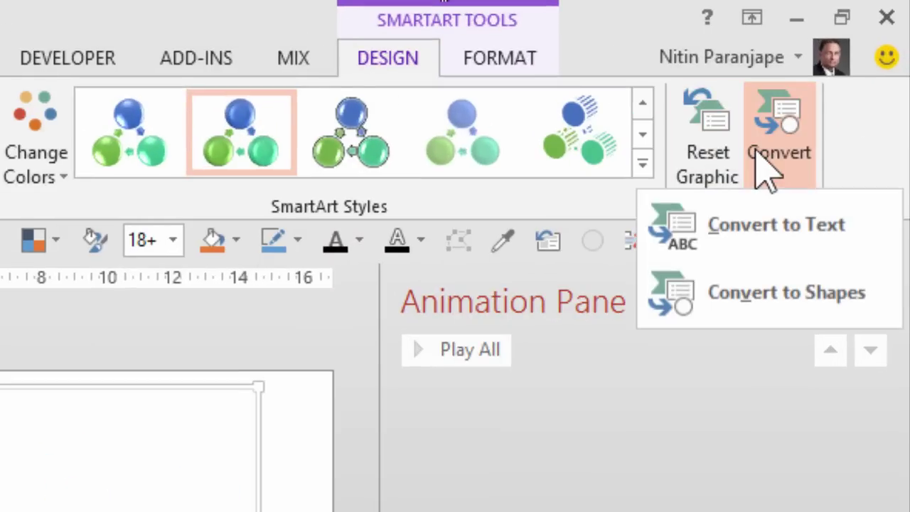
click(775, 298)
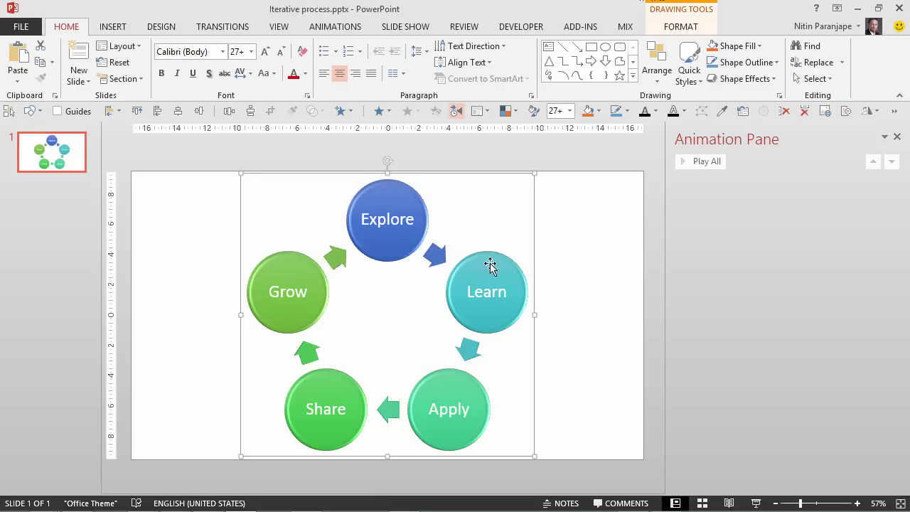
- Ungroup the converted diagram, then select the green Grow arrow and blue Explore arrow
right_click(425, 172)
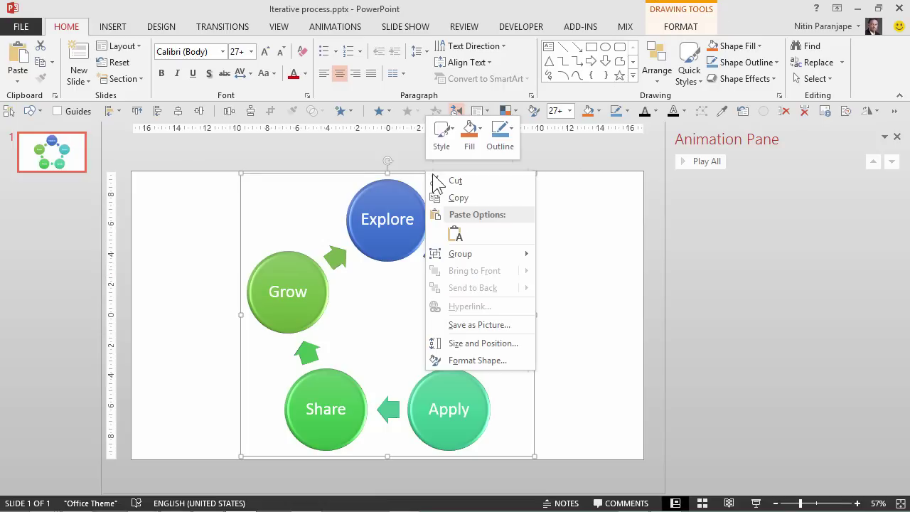
click(568, 294)
click(587, 270)
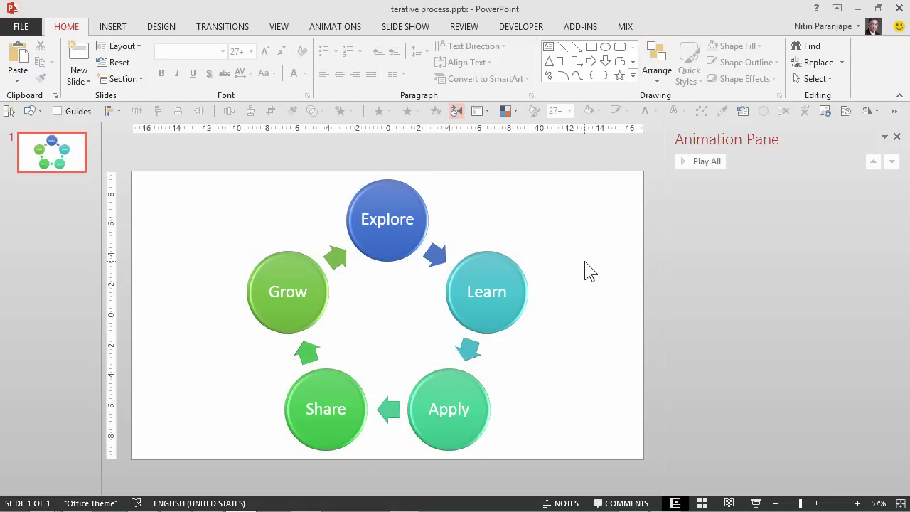
click(342, 260)
shift+click(435, 253)
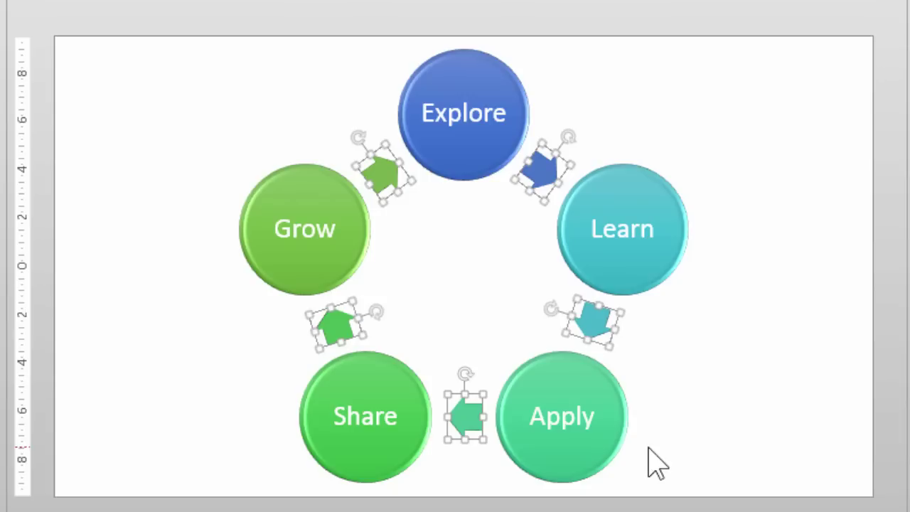
- Group the five selected arrows into one object
right_click(552, 174)
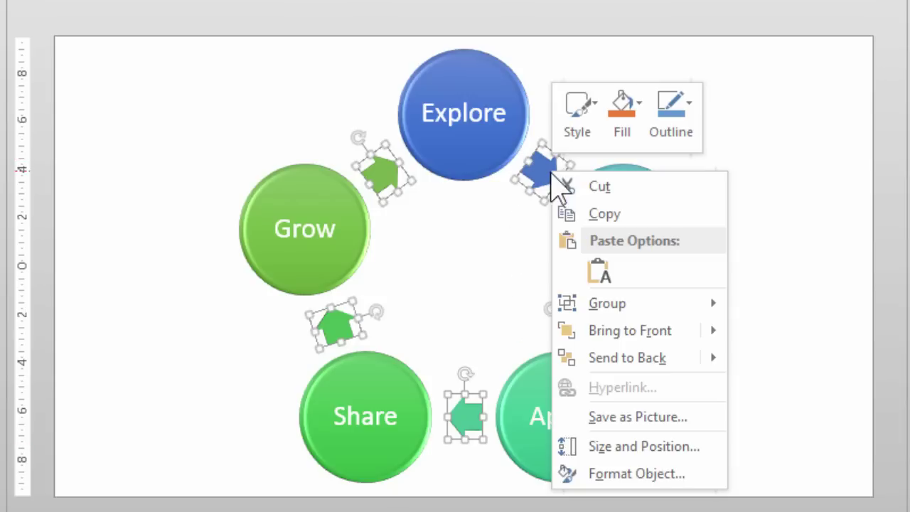
mouse_move(660, 313)
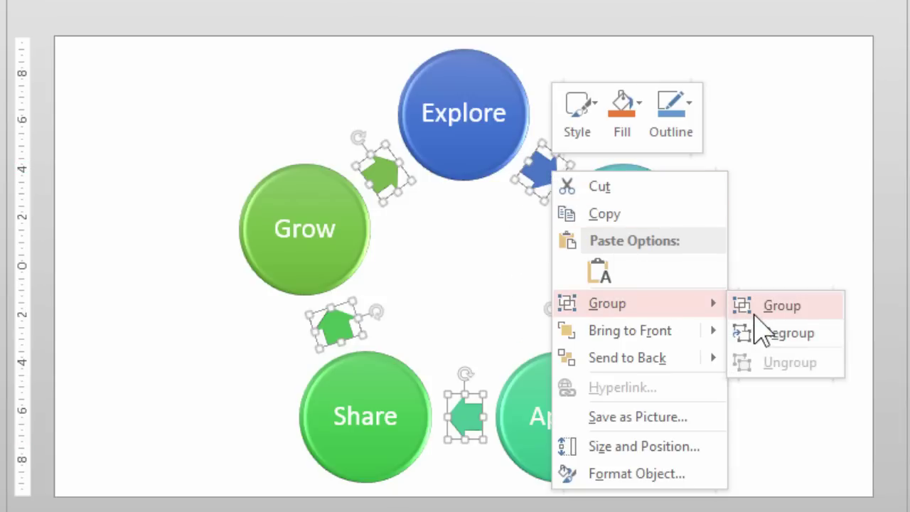
click(755, 315)
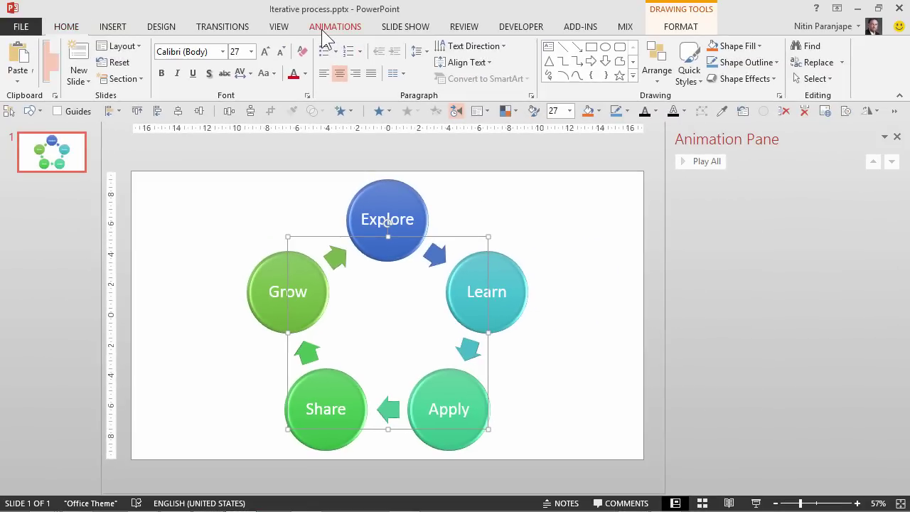
- Add a Spin emphasis animation to the arrow group
click(332, 27)
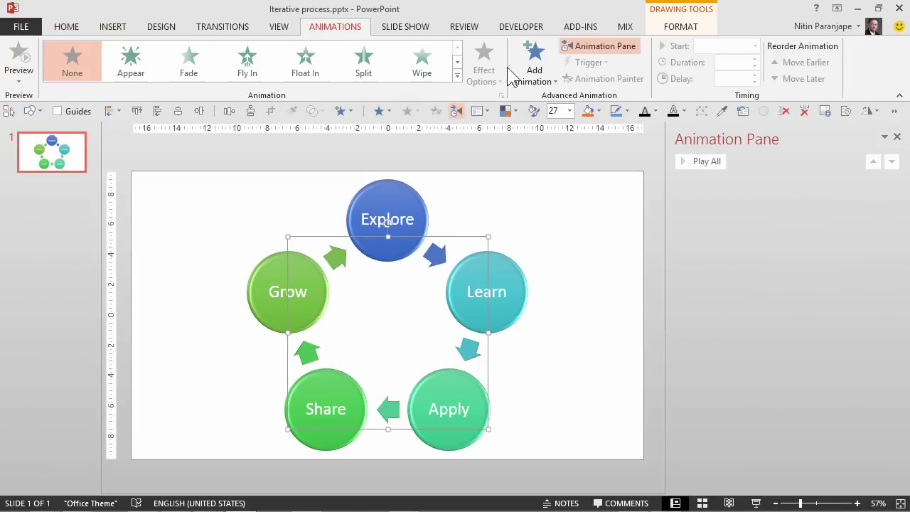
click(546, 72)
click(715, 267)
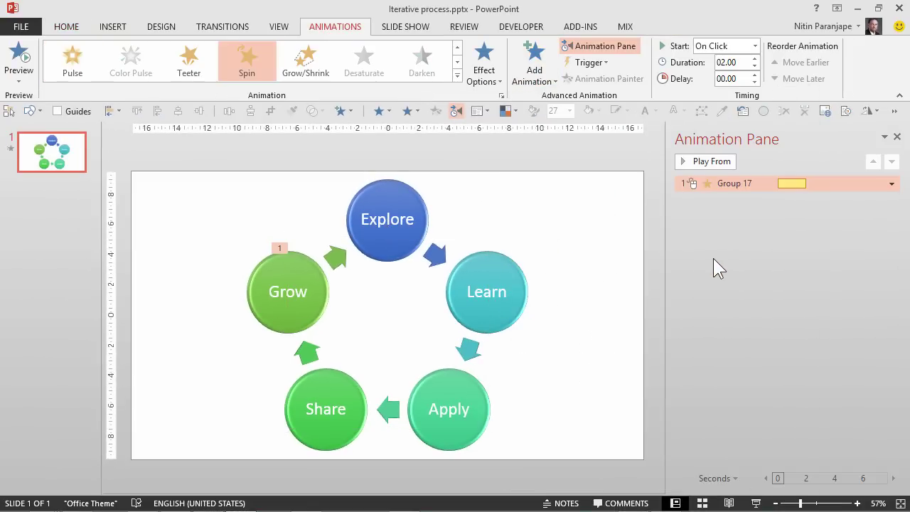
- Set the arrow spin to repeat Until End of Slide and preview it in Slide Show
double_click(768, 185)
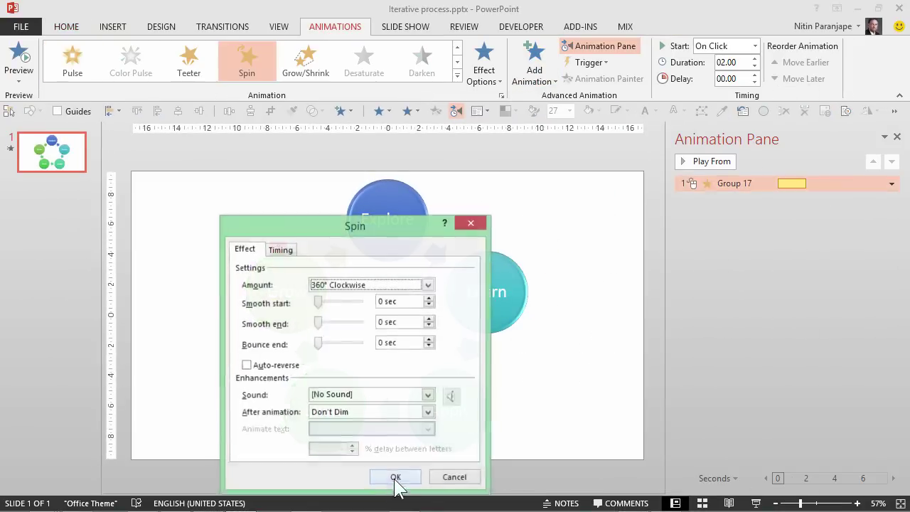
click(281, 251)
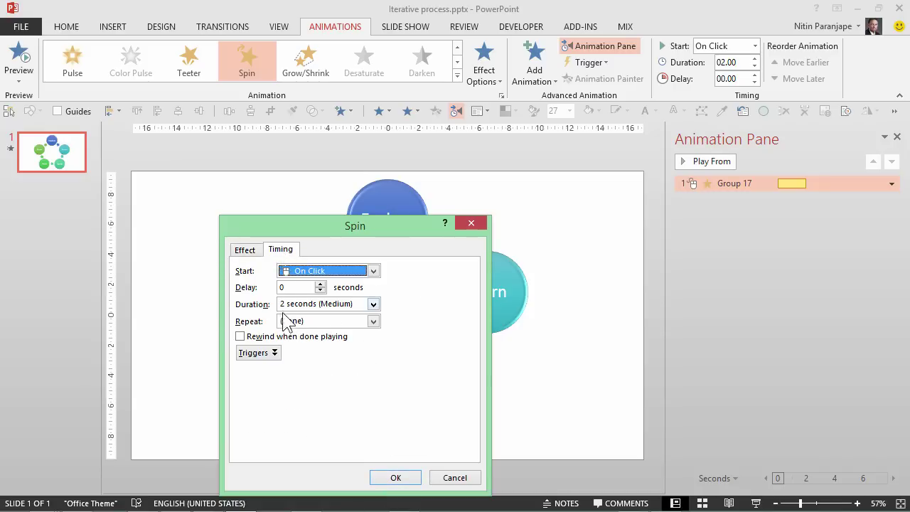
click(372, 324)
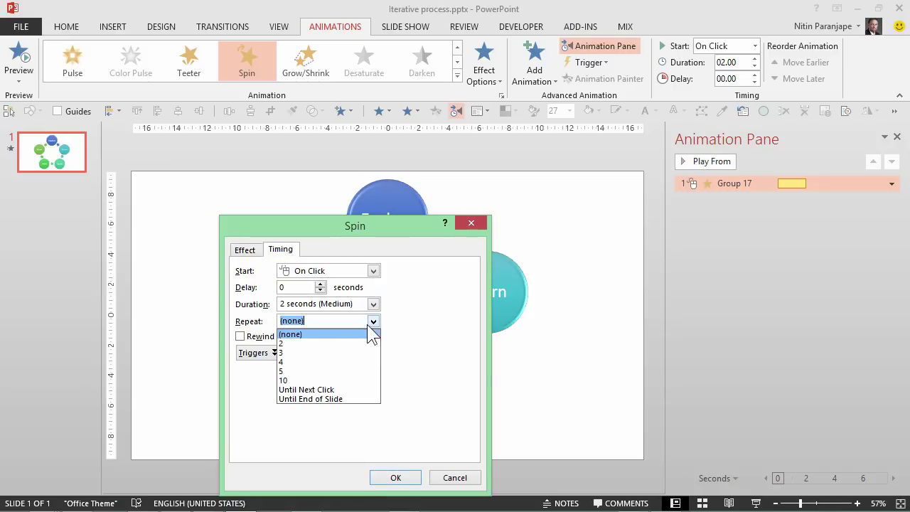
click(309, 400)
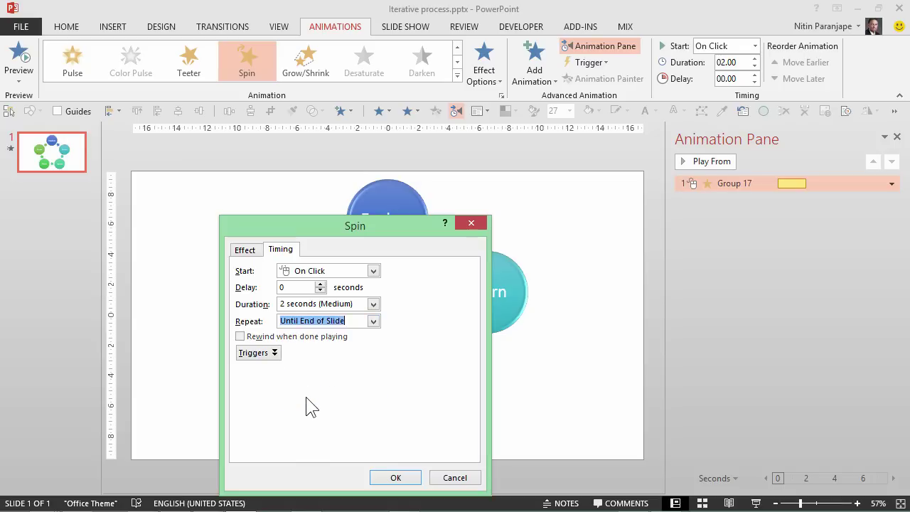
click(396, 477)
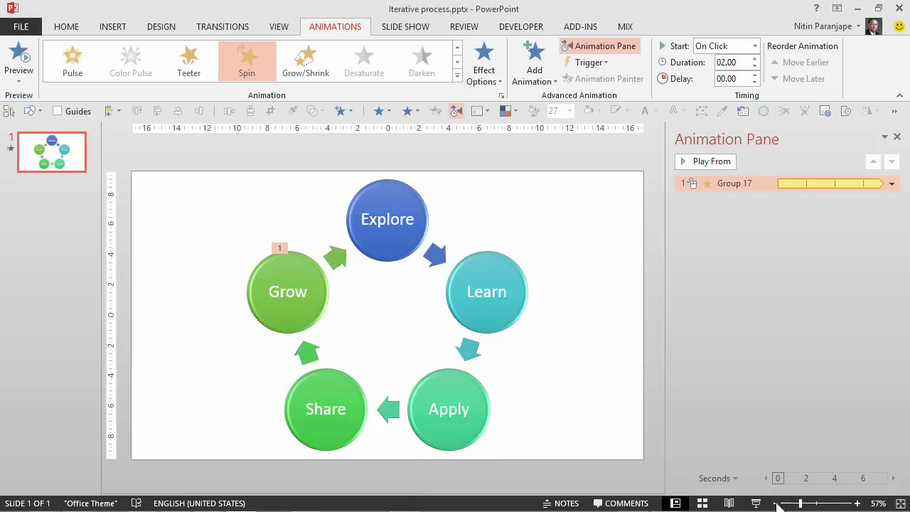
click(761, 504)
- Select the arrow group and show the Drawing Tools Format tab
click(440, 260)
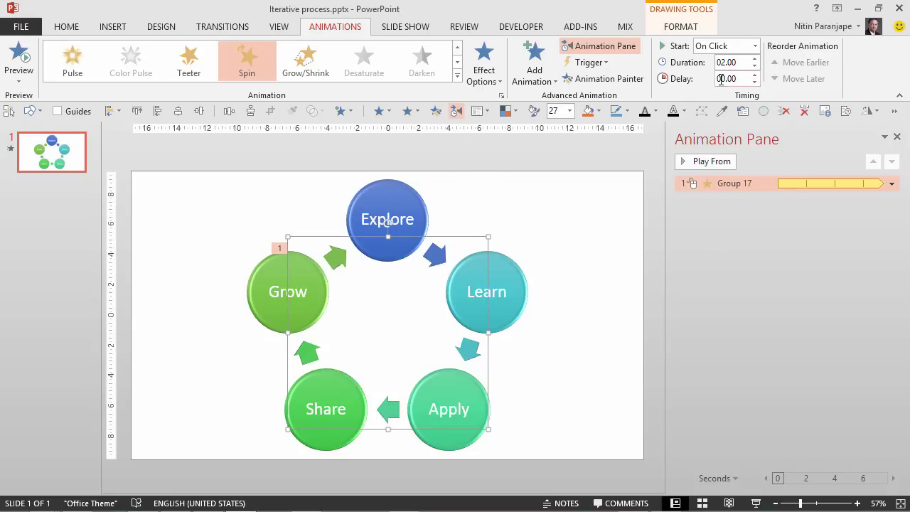
click(674, 29)
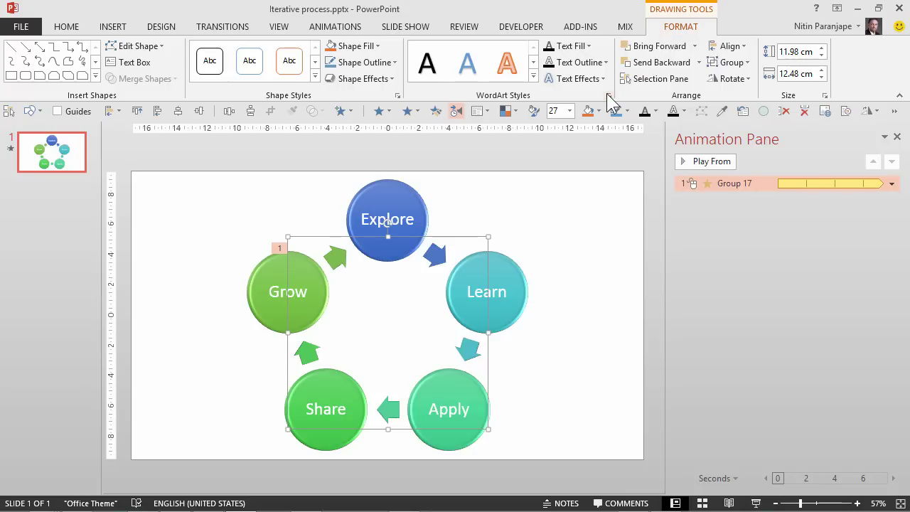
- Open the arrow group's shadow settings in Format Shape and set the shadow colour to black
click(398, 96)
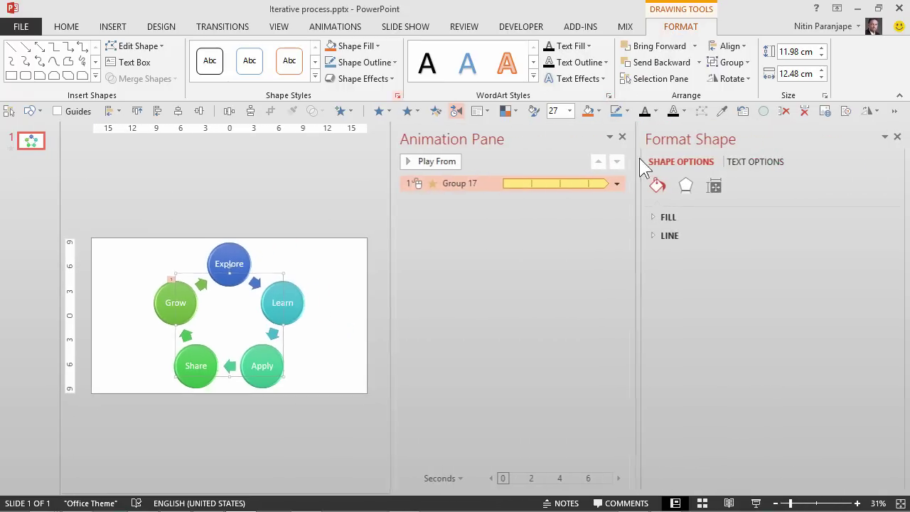
click(753, 161)
click(701, 162)
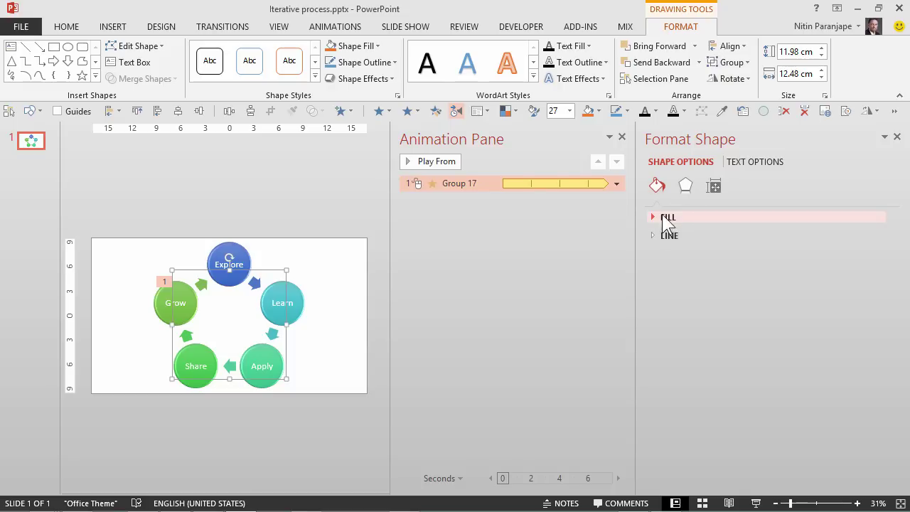
click(684, 186)
click(652, 217)
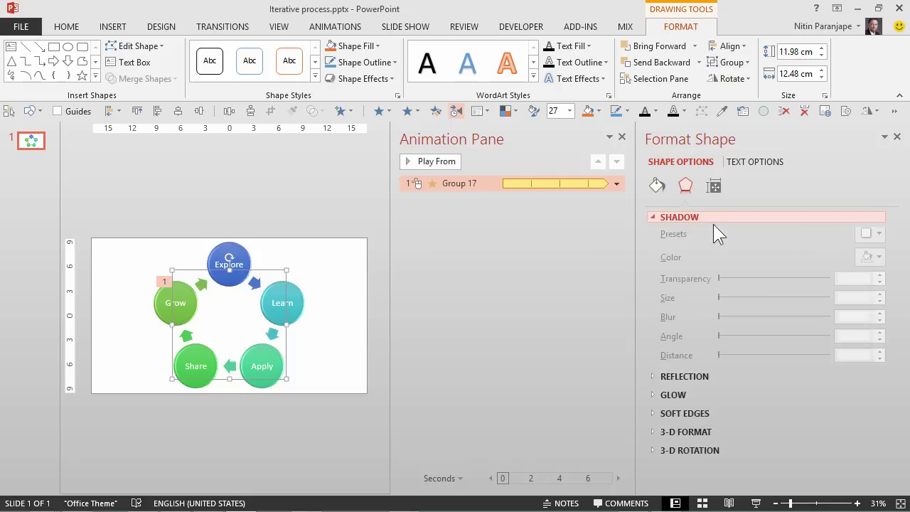
click(879, 261)
click(805, 291)
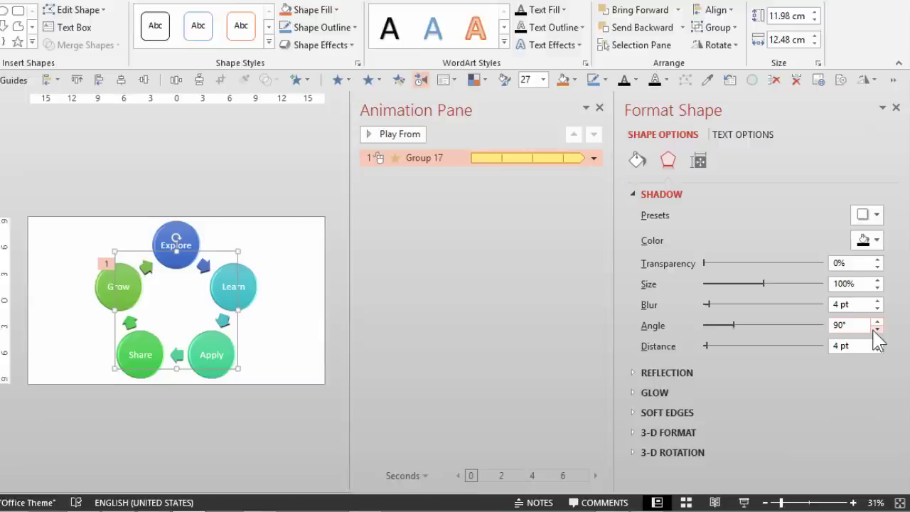
- Set the shadow angle to 50°, distance to 7 pt and blur to 8 pt
click(879, 342)
click(879, 342)
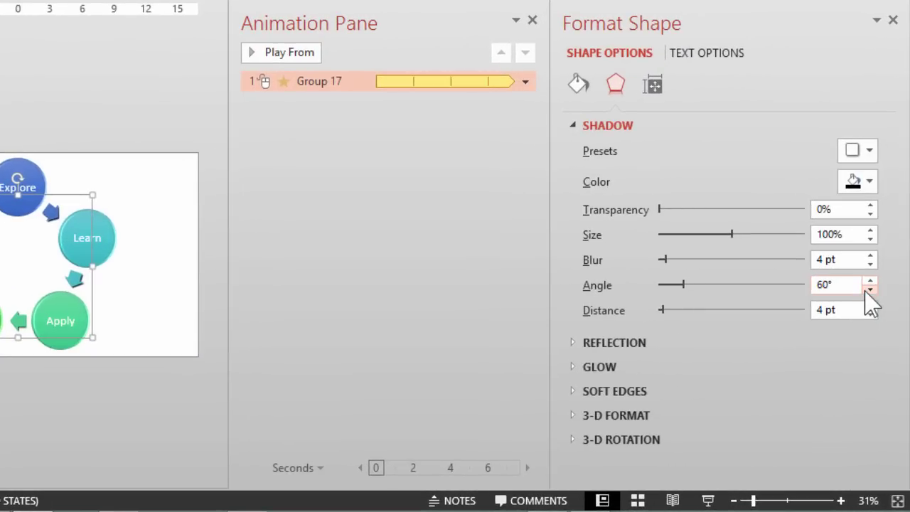
click(869, 290)
click(870, 306)
click(870, 307)
click(870, 307)
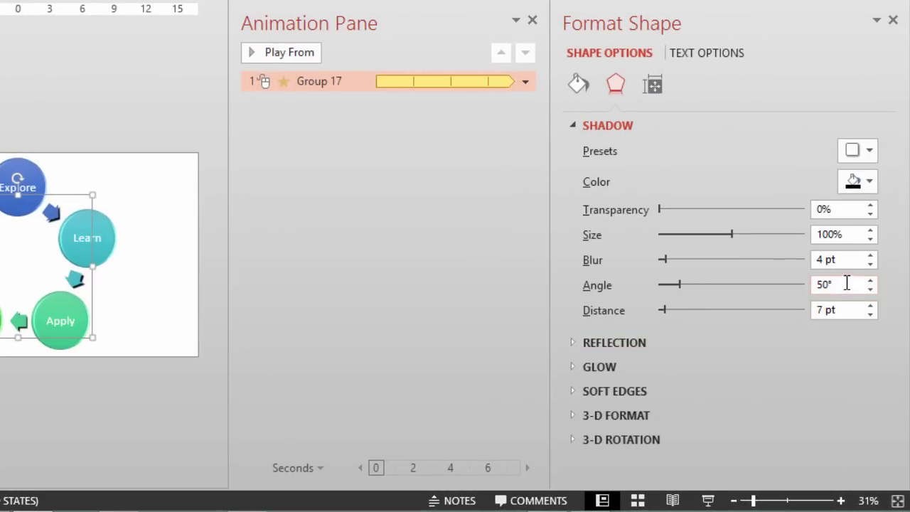
click(869, 256)
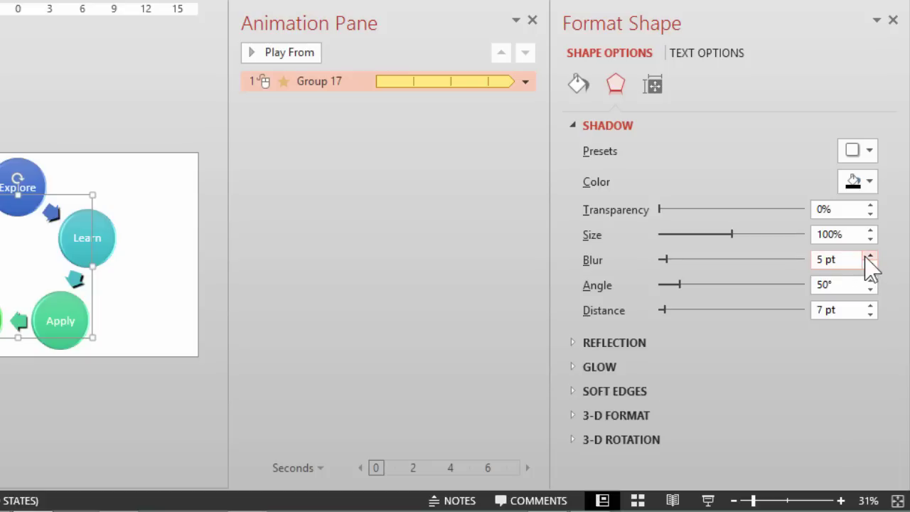
click(870, 256)
click(870, 256)
click(870, 256)
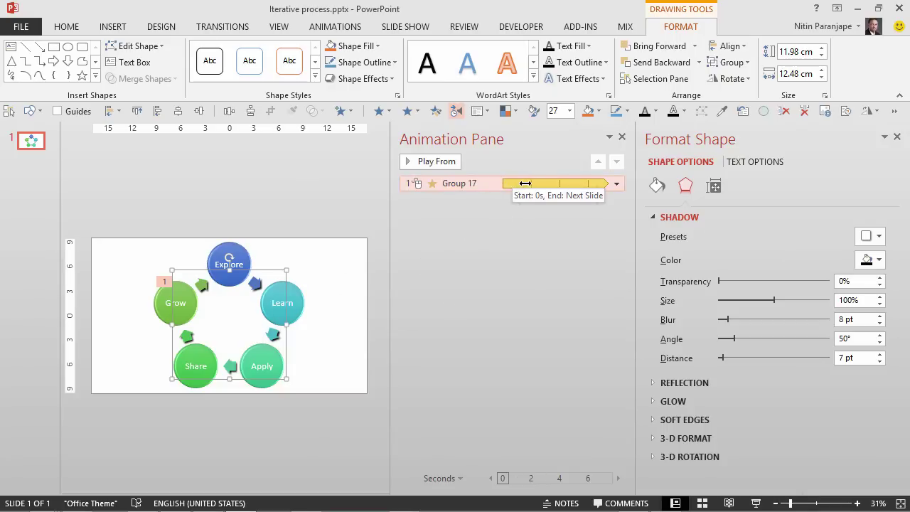
- Shorten Group 17's spin timing in the Animation Pane so each loop runs about 0.9 seconds
drag(530, 183, 510, 188)
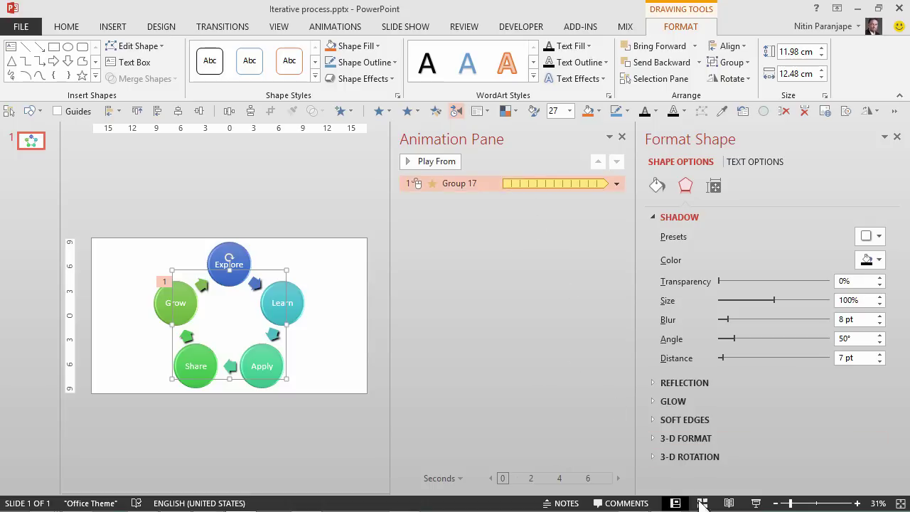